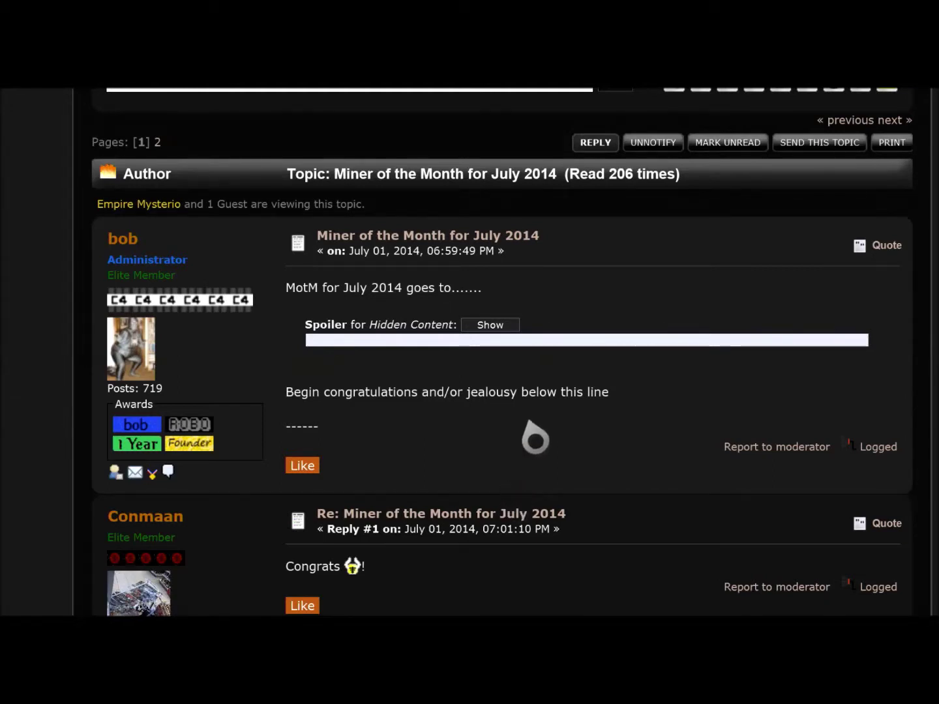
Reveal the spoiler showing The Gold Knight won July 2014 Miner of the Month.
click(504, 323)
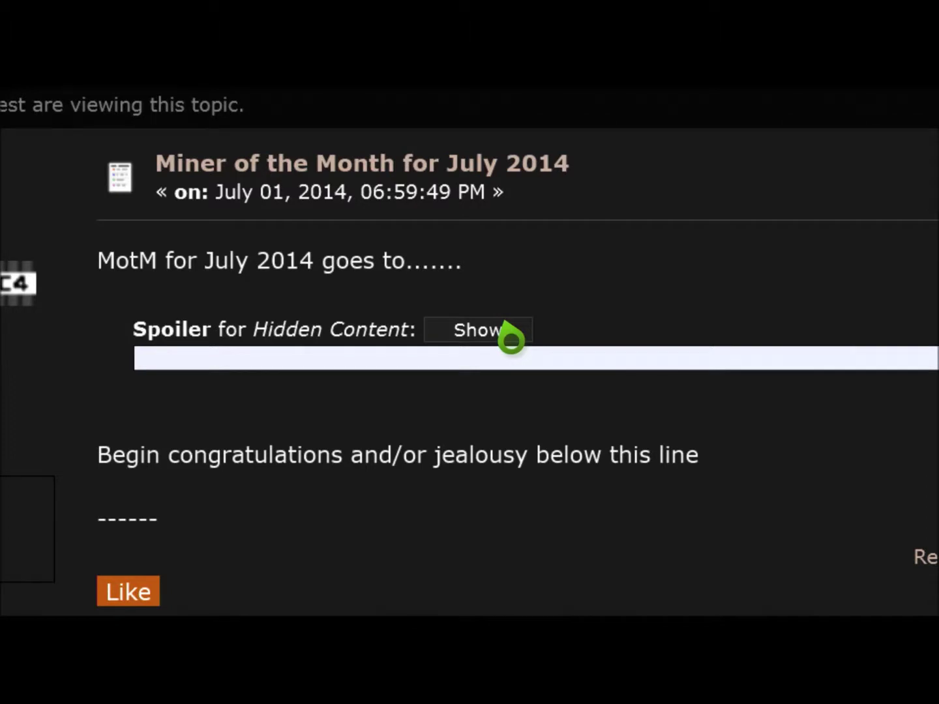
click(507, 324)
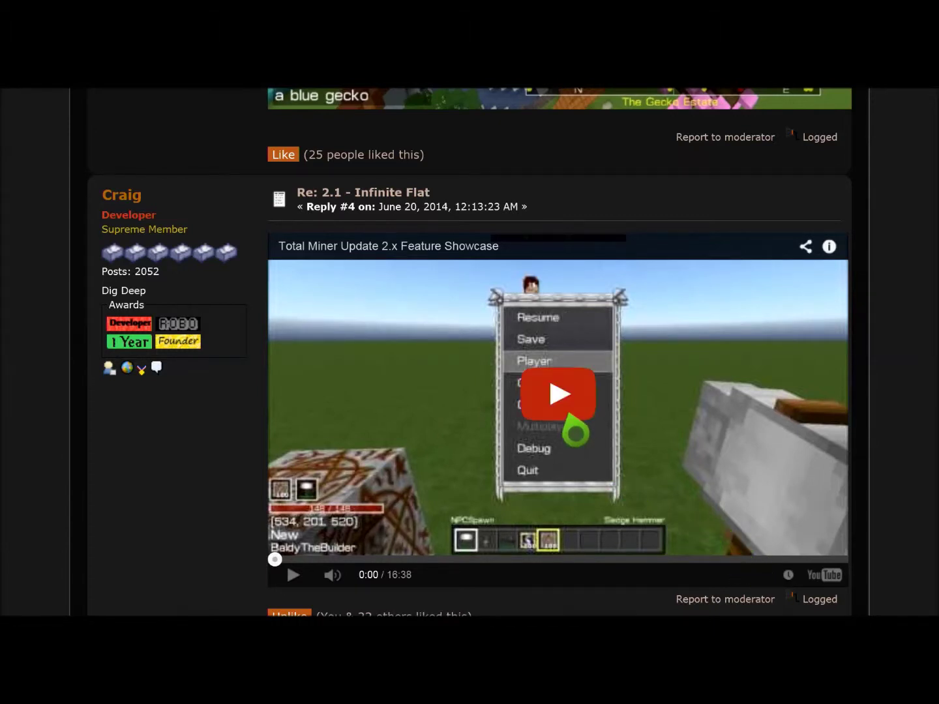
Play the Update 2.x Feature Showcase video, then leave it paused at 0:05.
click(575, 433)
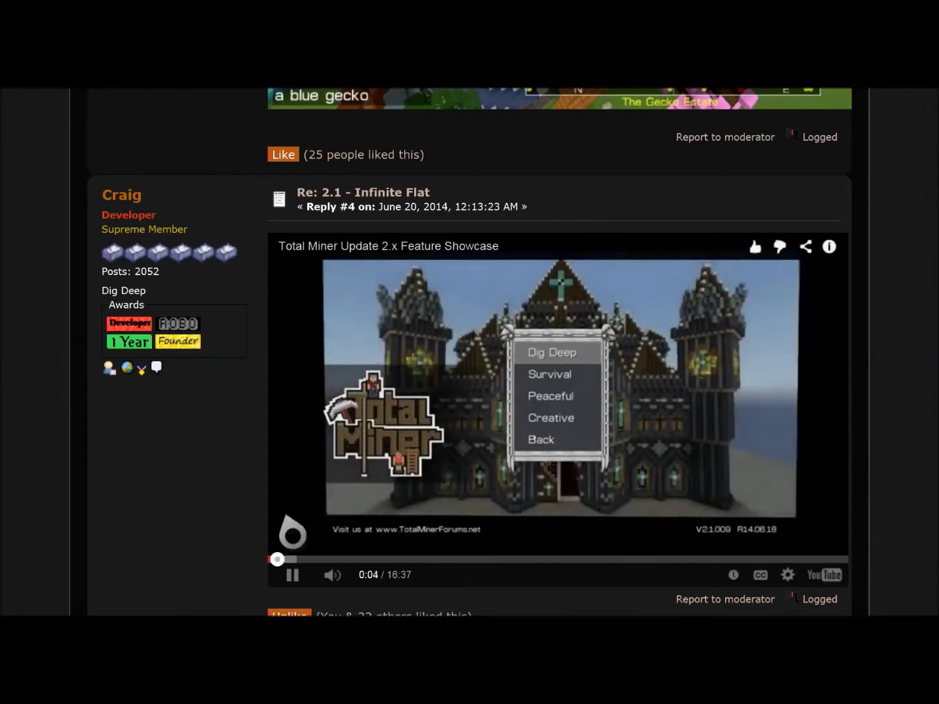
click(292, 575)
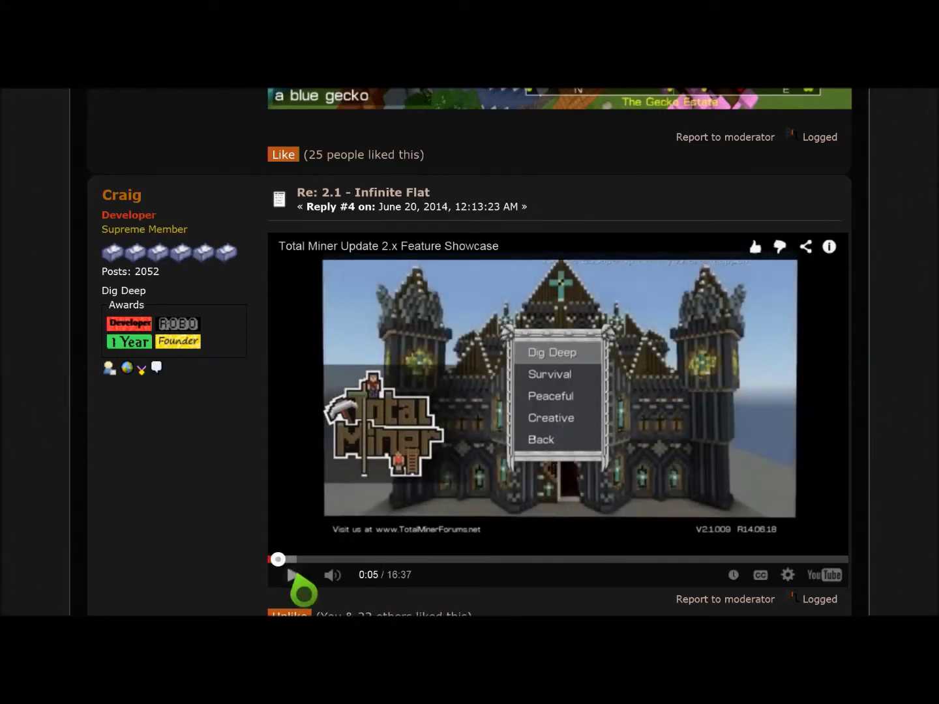
scroll(303, 591, down, 2)
scroll(303, 590, down, 2)
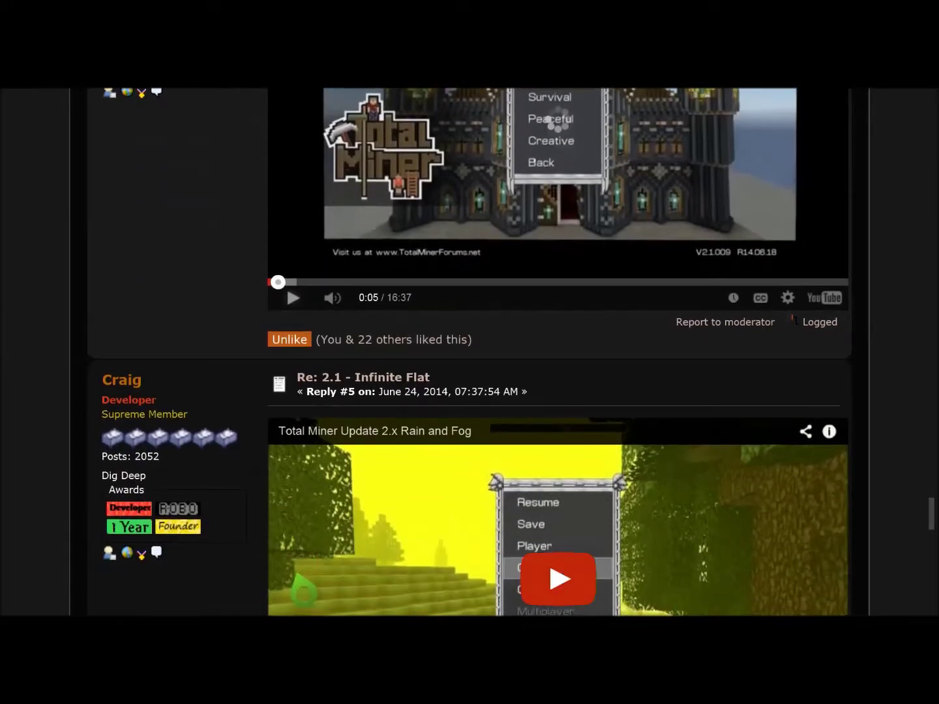
scroll(303, 590, down, 2)
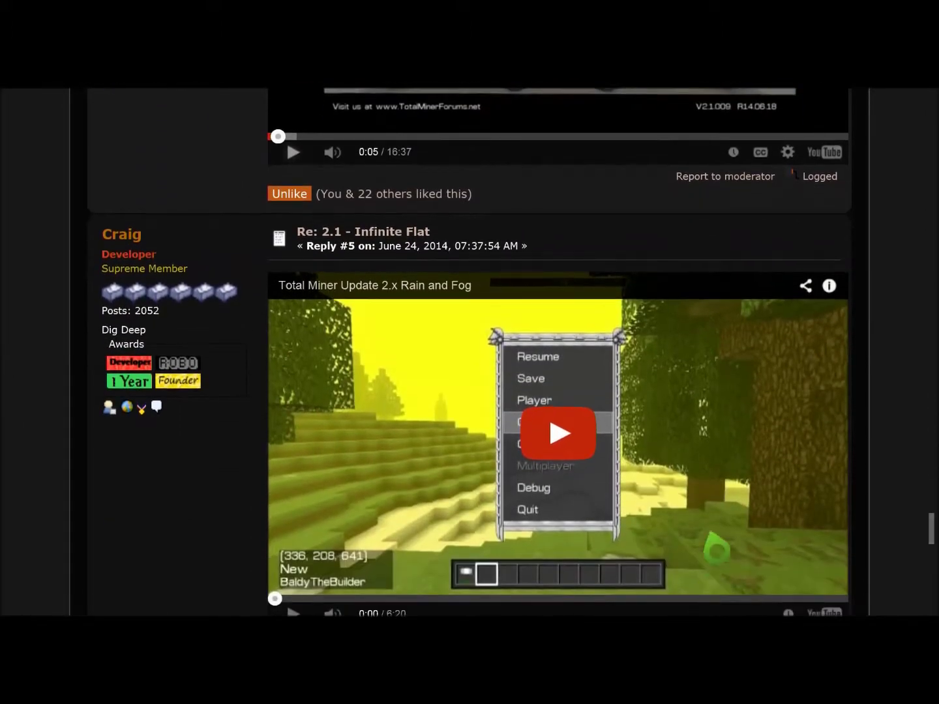
Start the Update 2.x Rain and Fog video in Reply #5 playing.
click(602, 452)
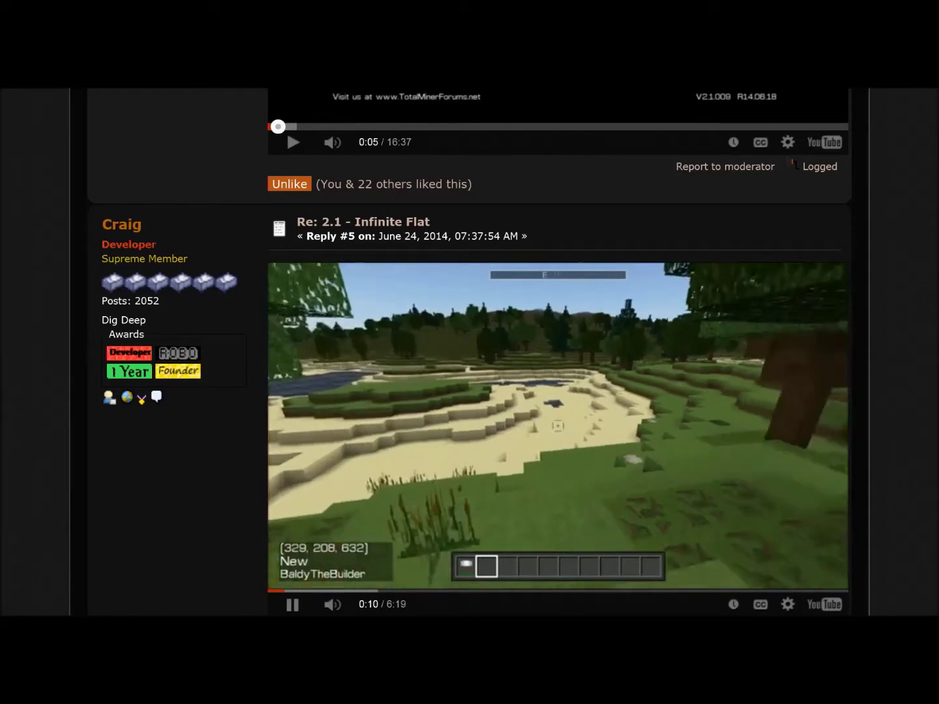
scroll(469, 352, up, 1)
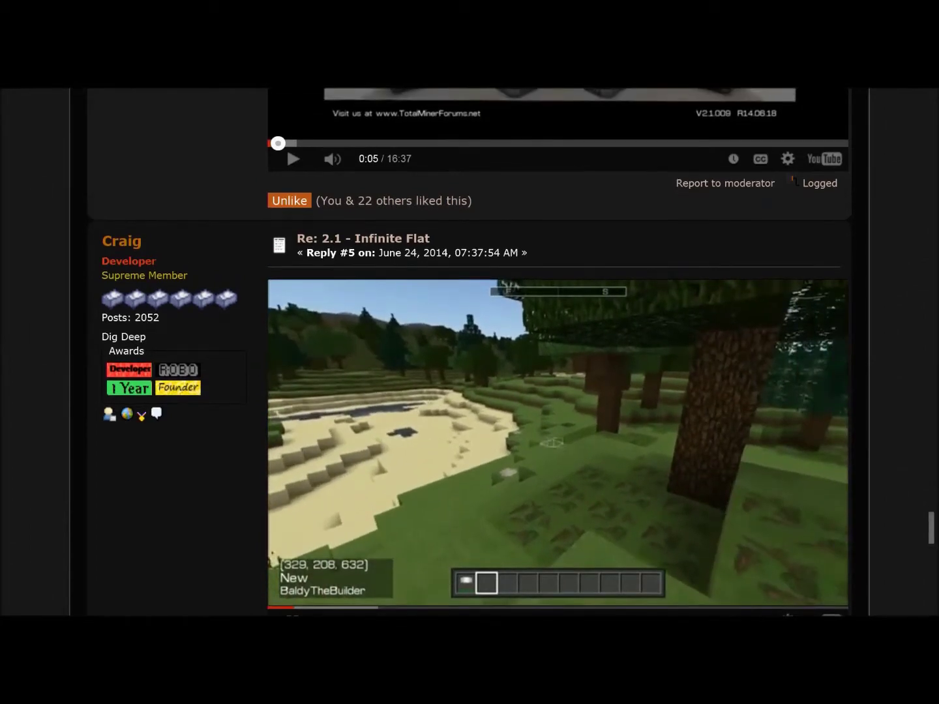
scroll(470, 352, down, 3)
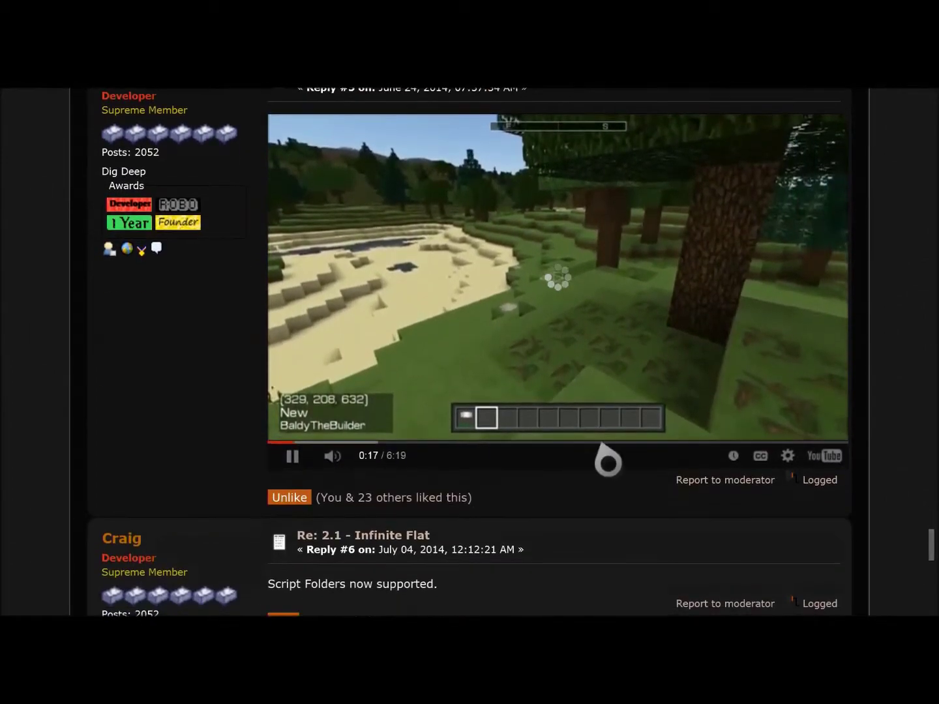